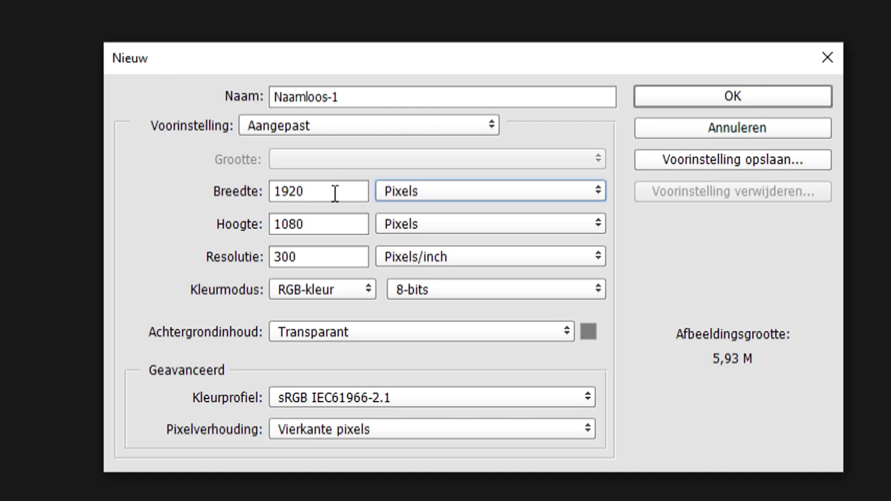
# Create a new 1920 by 1080 pixel document at 300 pixels/inch in RGB colour with a transparent background.
pyautogui.click(343, 192)
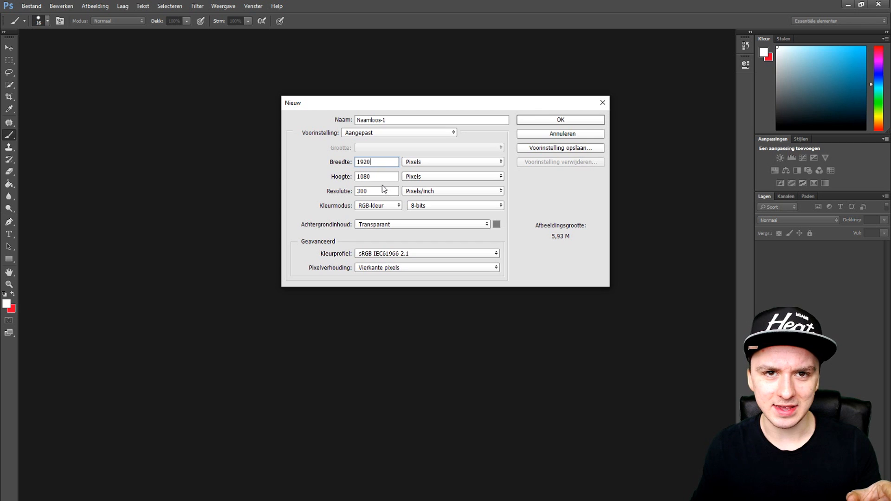
pyautogui.click(552, 122)
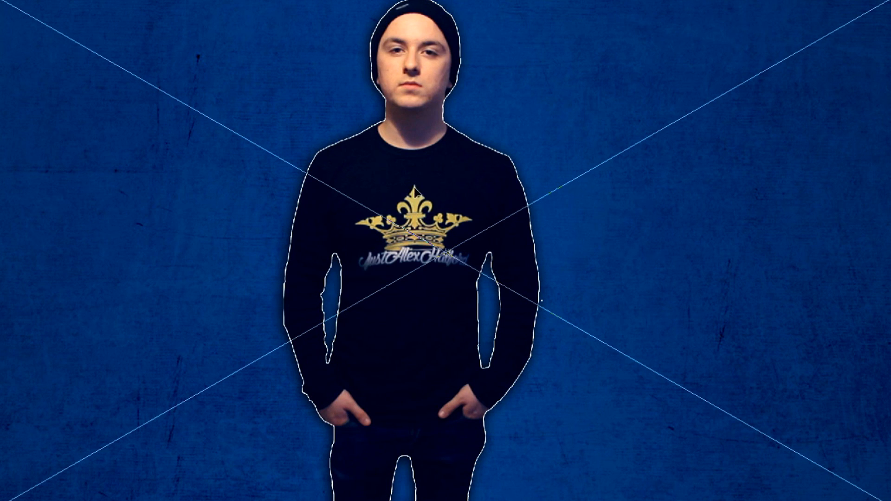
# Scale down the placed cutout of the standing person and position it along the canvas's left side, with the feet end at the bottom edge.
pyautogui.moveTo(417, 191); pyautogui.dragTo(450, 200)
pyautogui.moveTo(530, 206); pyautogui.dragTo(481, 195)
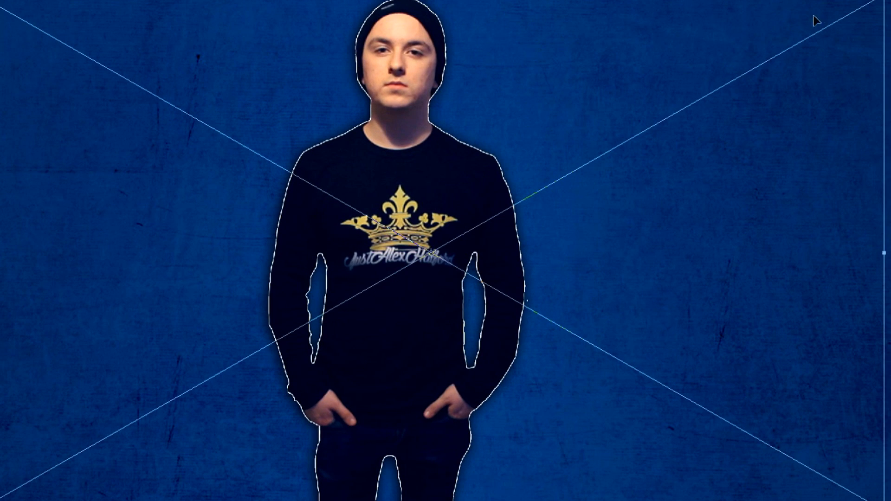
pyautogui.moveTo(884, 0); pyautogui.dragTo(861, 7)
pyautogui.rightClick(861, 7)
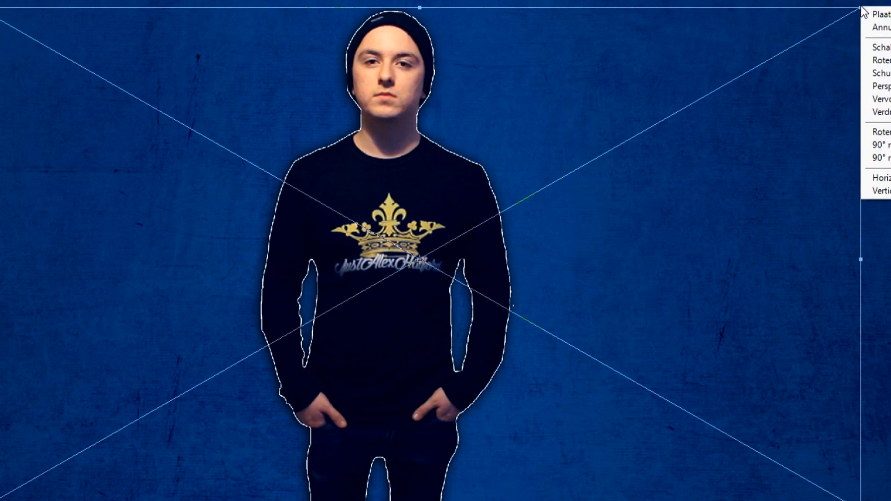
pyautogui.click(860, 20)
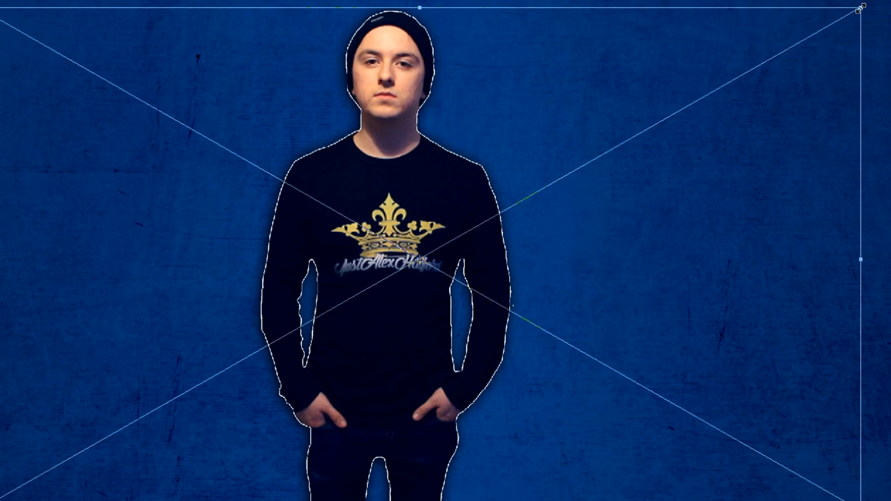
pyautogui.moveTo(861, 7); pyautogui.dragTo(727, 26)
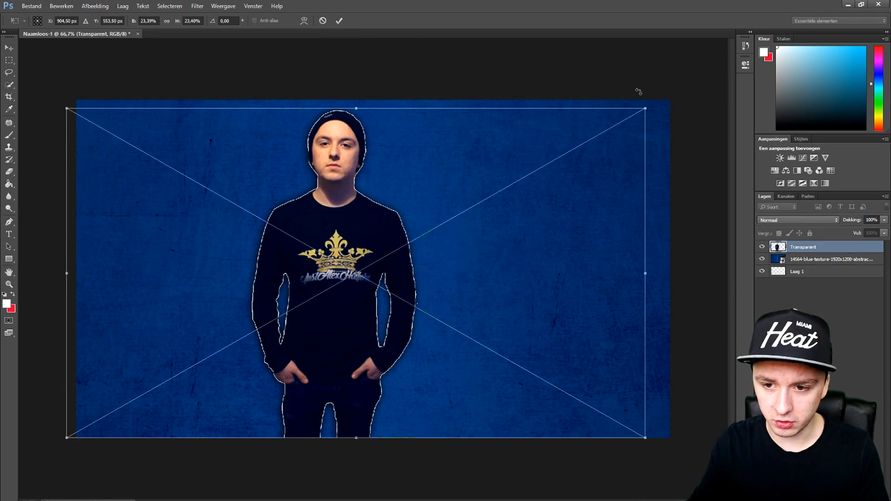
pyautogui.moveTo(644, 110); pyautogui.dragTo(662, 124)
pyautogui.moveTo(391, 234)
pyautogui.mouseDown()
pyautogui.moveTo(203, 230)
pyautogui.moveTo(223, 234)
pyautogui.mouseUp()
pyautogui.click(339, 20)
pyautogui.press('b')
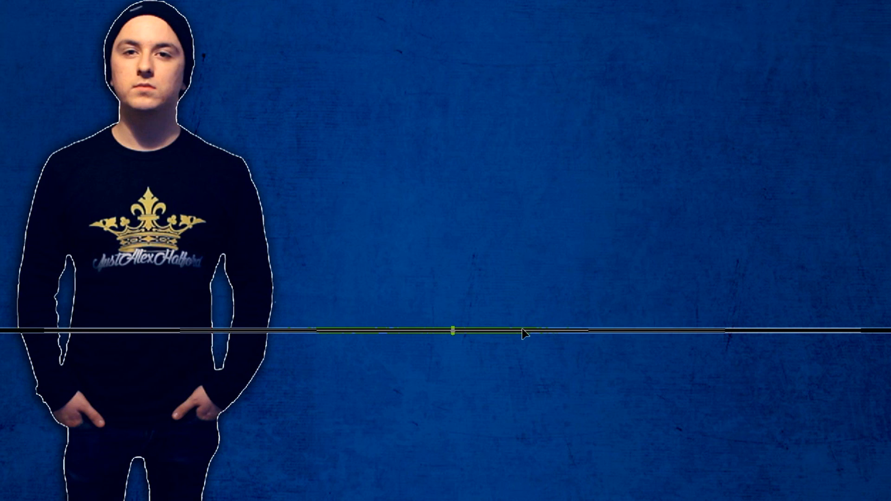
# Move the placed black line up to the person's face height and stretch it beyond the canvas's right edge.
pyautogui.moveTo(523, 330); pyautogui.dragTo(526, 86)
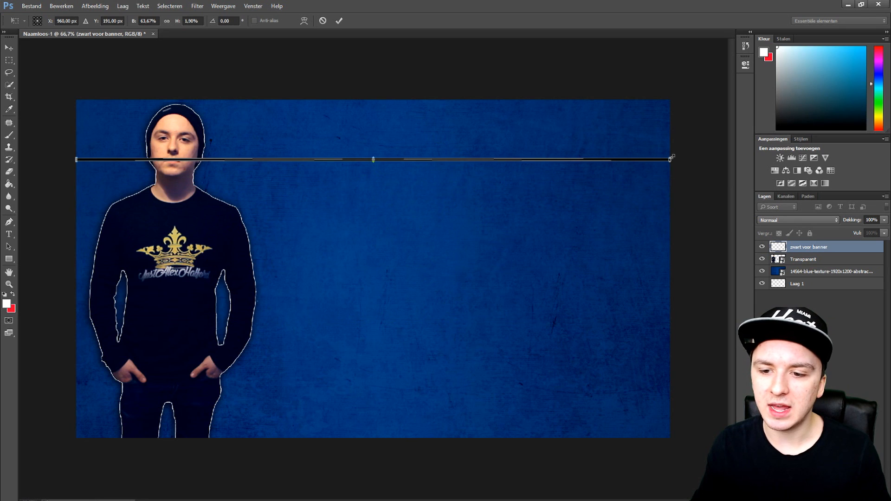
pyautogui.moveTo(673, 159); pyautogui.dragTo(808, 141)
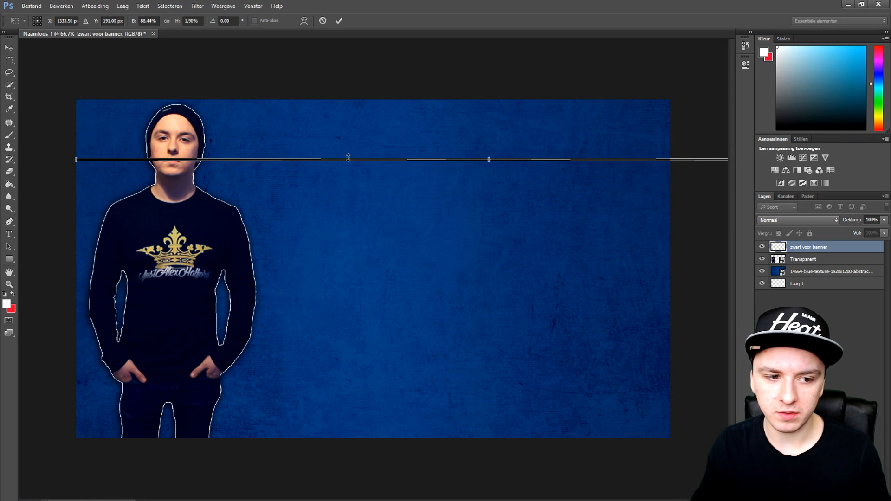
pyautogui.click(340, 21)
pyautogui.press('b')
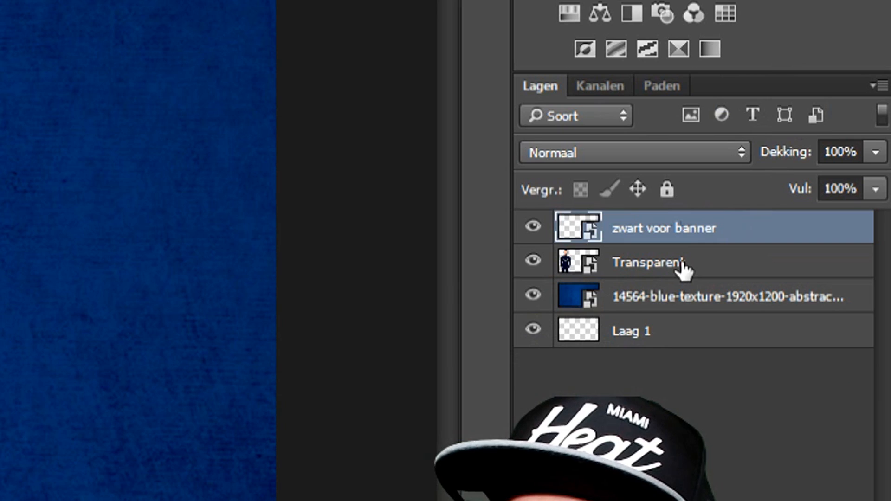
# Bring the person's layer in front of the black line and nudge the line slightly upward.
pyautogui.moveTo(683, 269); pyautogui.dragTo(687, 218)
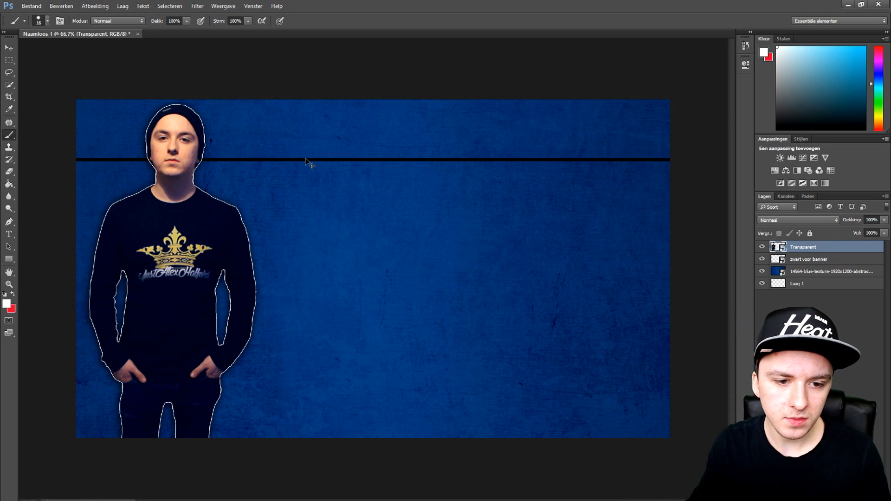
pyautogui.moveTo(310, 163); pyautogui.dragTo(305, 159)
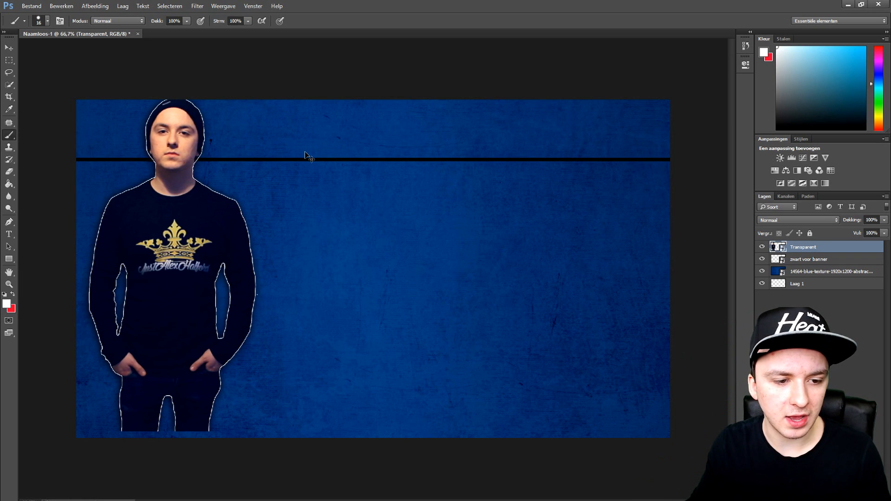
pyautogui.click(817, 261)
pyautogui.moveTo(512, 157); pyautogui.dragTo(511, 154)
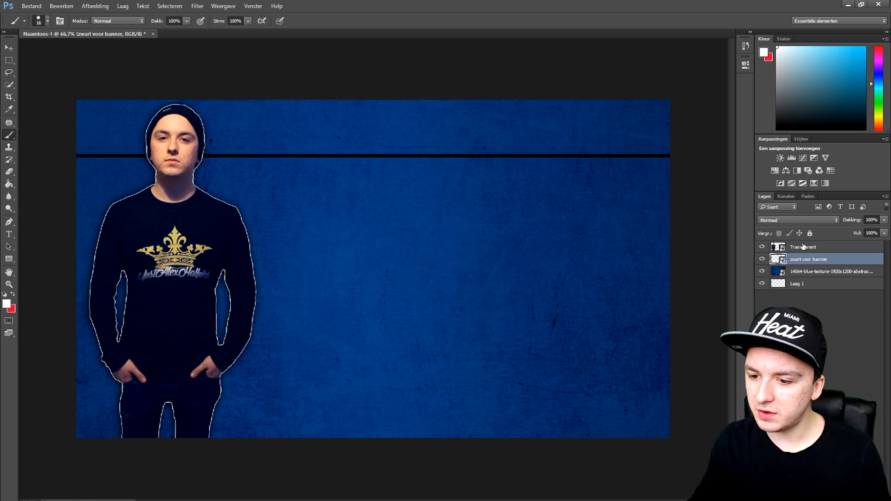
# Duplicate the black line layer and move the copy down to the lower part of the canvas.
pyautogui.rightClick(809, 260)
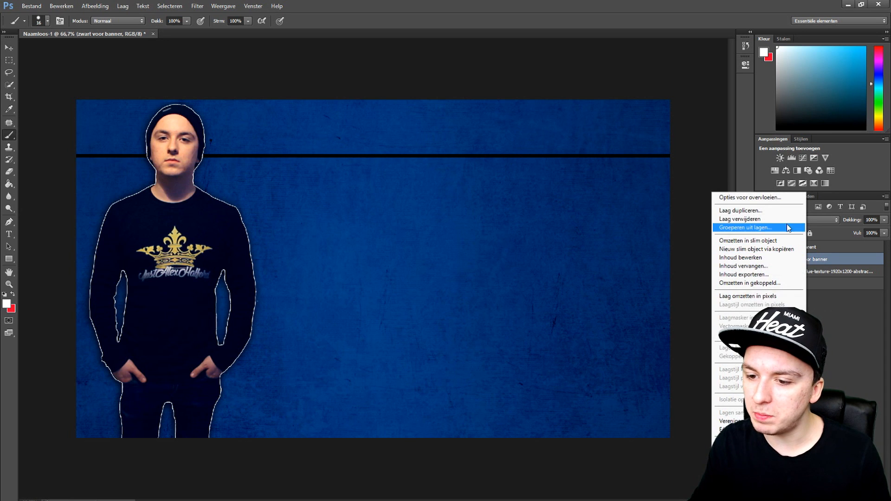
pyautogui.click(759, 210)
pyautogui.press('Return')
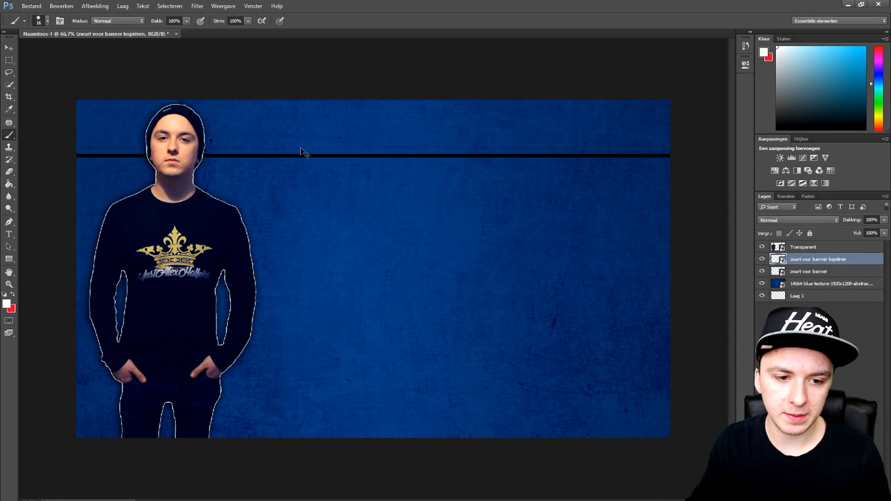
pyautogui.moveTo(305, 157); pyautogui.dragTo(311, 389)
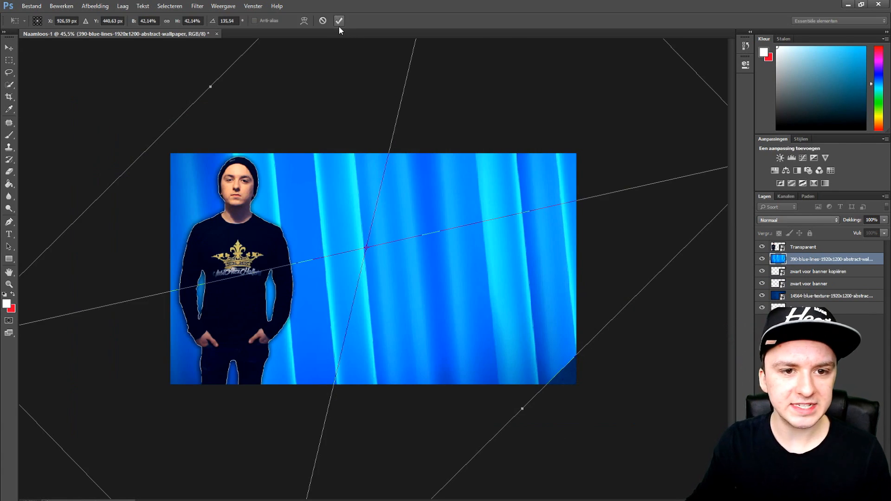
# Confirm the rotated blue-lines wallpaper placement and shift the image so it covers the whole canvas.
pyautogui.click(339, 23)
pyautogui.hotkey('ctrl', '+')
pyautogui.hotkey('ctrl', '+')
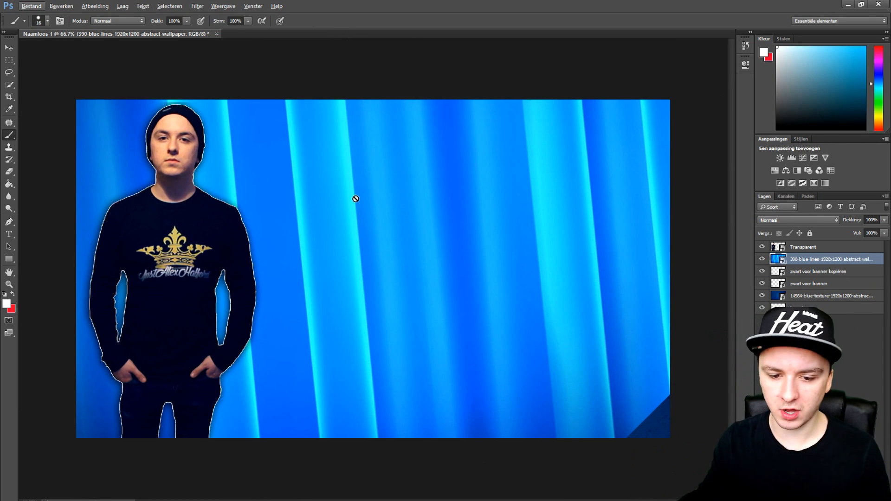
pyautogui.moveTo(377, 224)
pyautogui.mouseDown()
pyautogui.moveTo(407, 254)
pyautogui.moveTo(391, 244)
pyautogui.mouseUp()
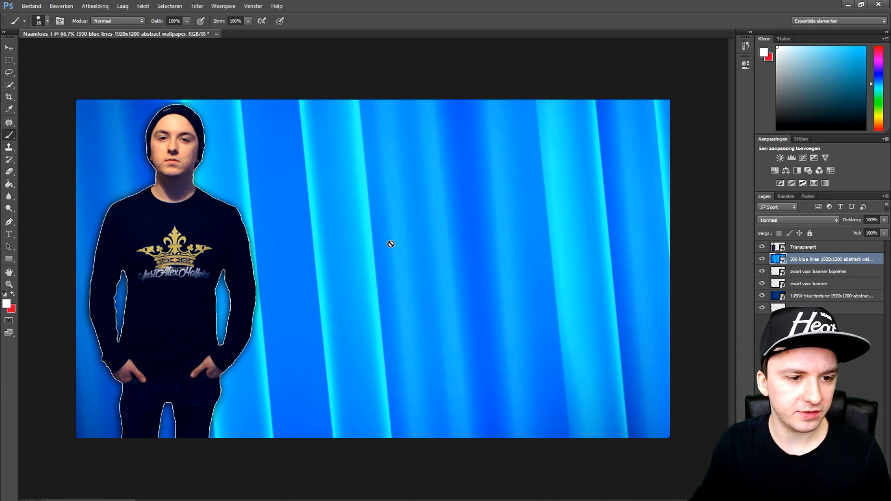
# Move the blue-lines wallpaper layer beneath both black line layers, directly above the dark blue texture.
pyautogui.moveTo(821, 261); pyautogui.dragTo(825, 272)
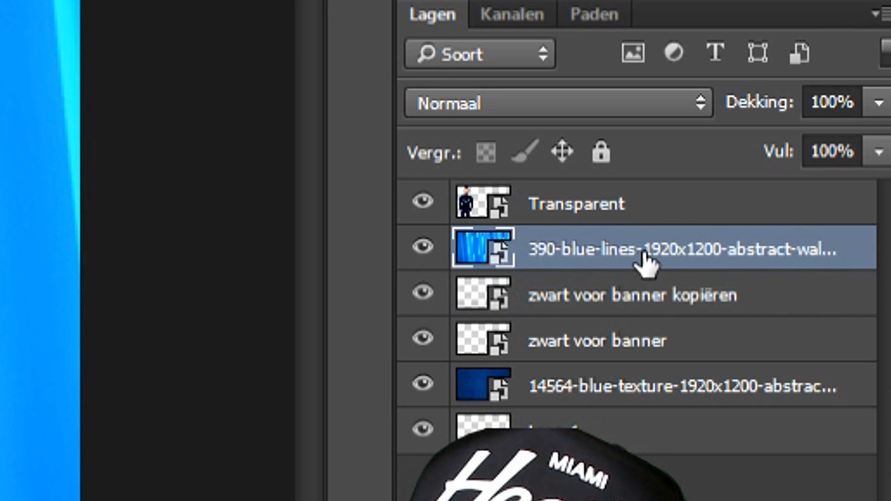
pyautogui.moveTo(644, 255); pyautogui.dragTo(665, 322)
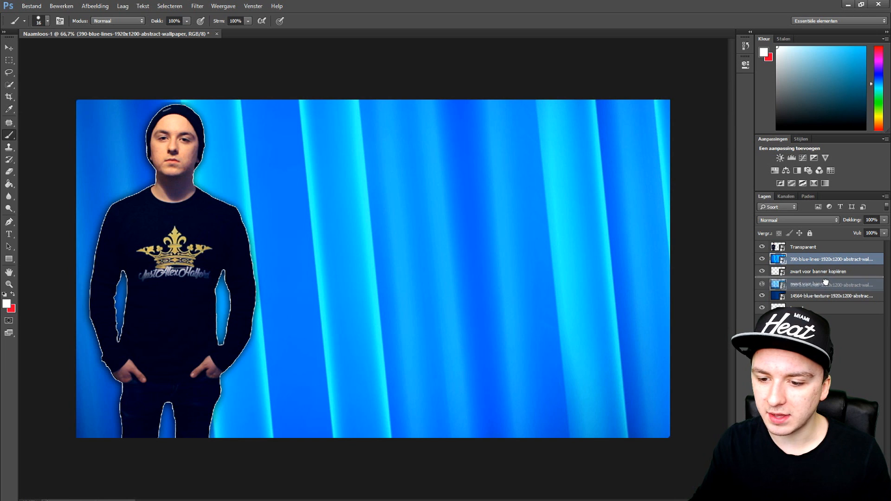
pyautogui.moveTo(825, 282); pyautogui.dragTo(826, 284)
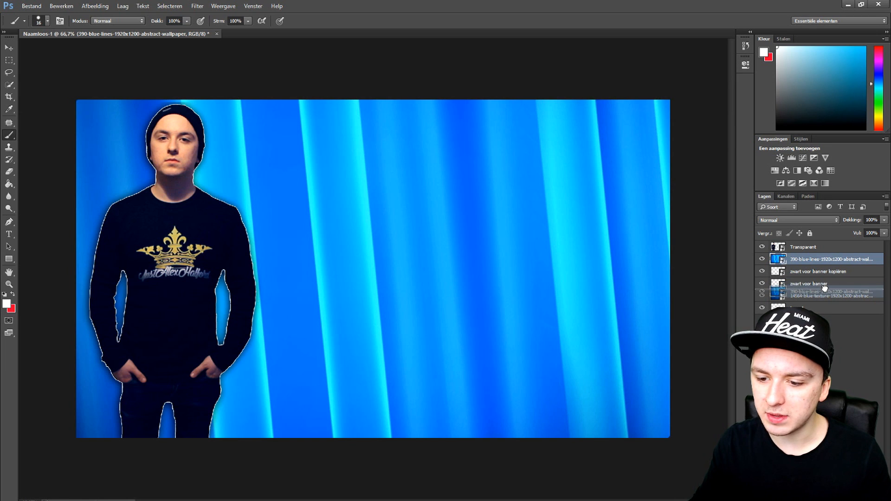
# Delete the blue-lines wallpaper above the upper black line and below the lower one using rectangular selections.
pyautogui.click(9, 60)
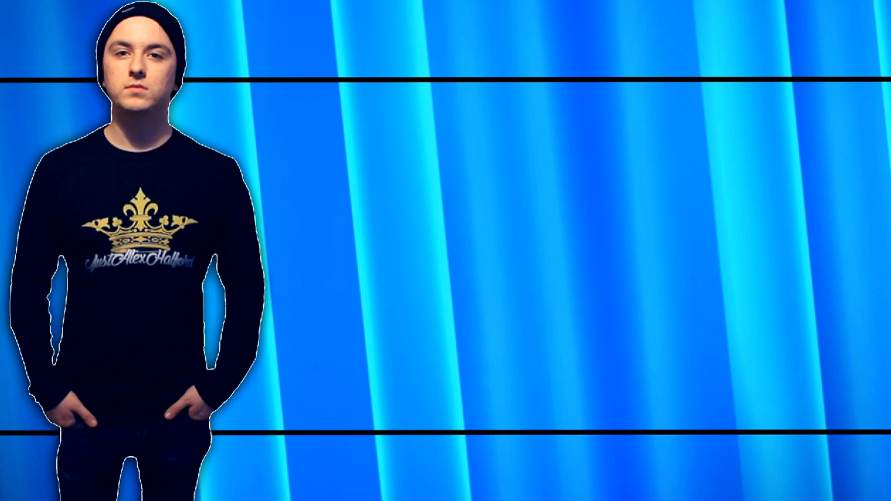
pyautogui.moveTo(76, 100); pyautogui.dragTo(591, 139)
pyautogui.moveTo(778, 54); pyautogui.dragTo(889, 60)
pyautogui.click(9, 135)
pyautogui.click(669, 467)
pyautogui.press('Return')
pyautogui.press('Delete')
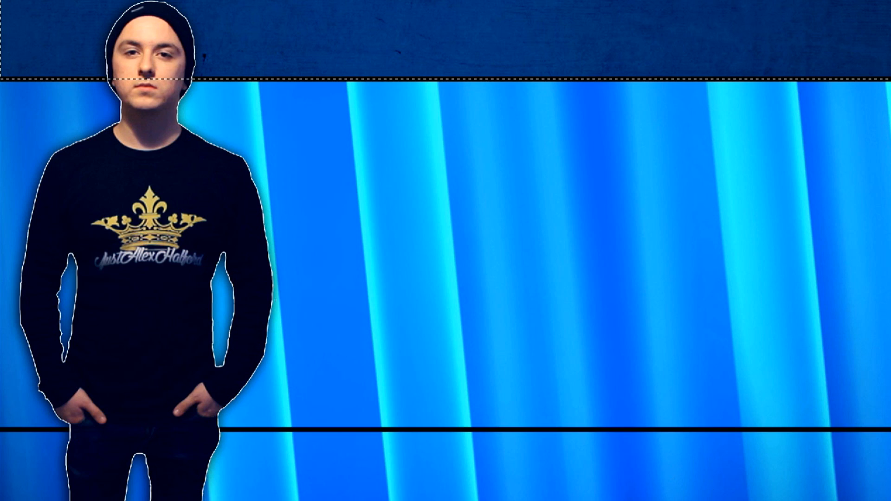
pyautogui.moveTo(673, 448); pyautogui.dragTo(51, 386)
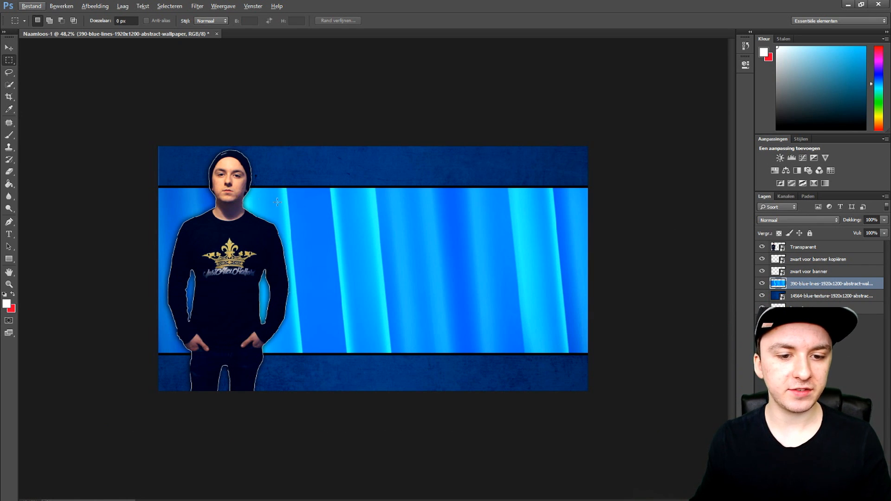
# Add the white text "CLONE" in Bebas Regular and move it onto the bright blue band beside the person.
pyautogui.click(8, 234)
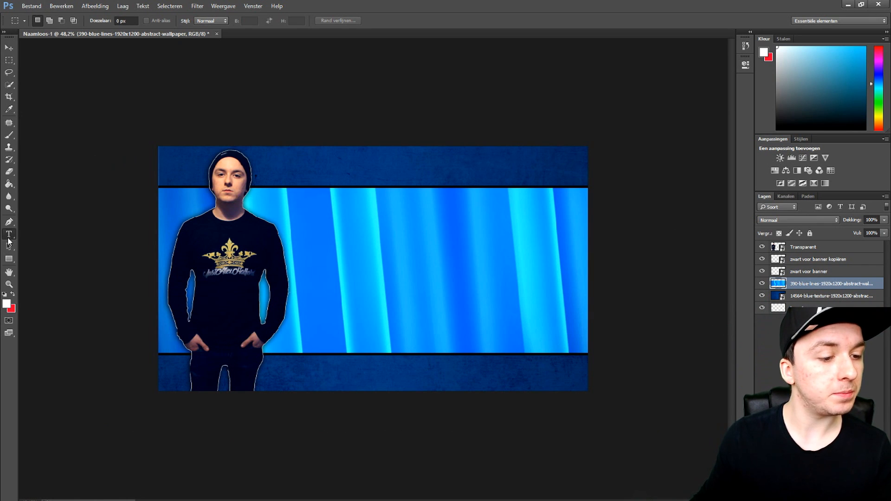
pyautogui.click(339, 247)
pyautogui.write('CLONE')
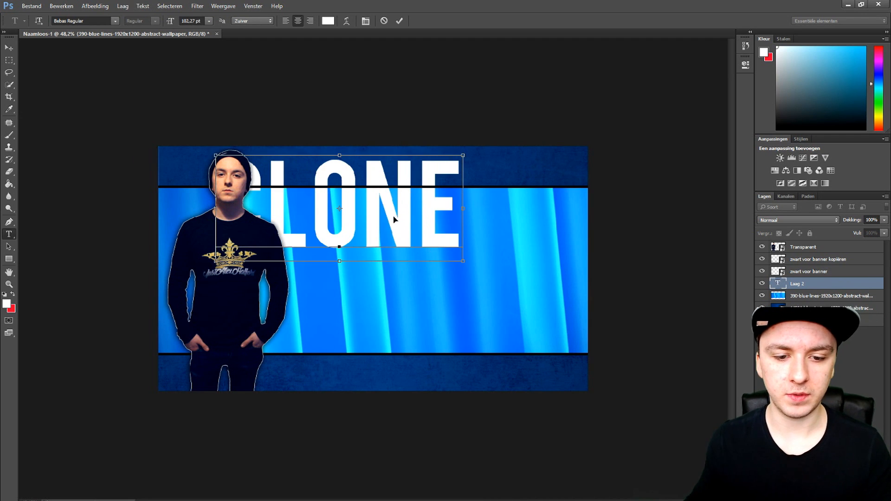
pyautogui.moveTo(394, 220)
pyautogui.mouseDown()
pyautogui.moveTo(464, 252)
pyautogui.moveTo(452, 251)
pyautogui.mouseUp()
# Set the CLONE text size to 72 pt and position the word in the upper part of the bright blue band.
pyautogui.doubleClick(453, 243)
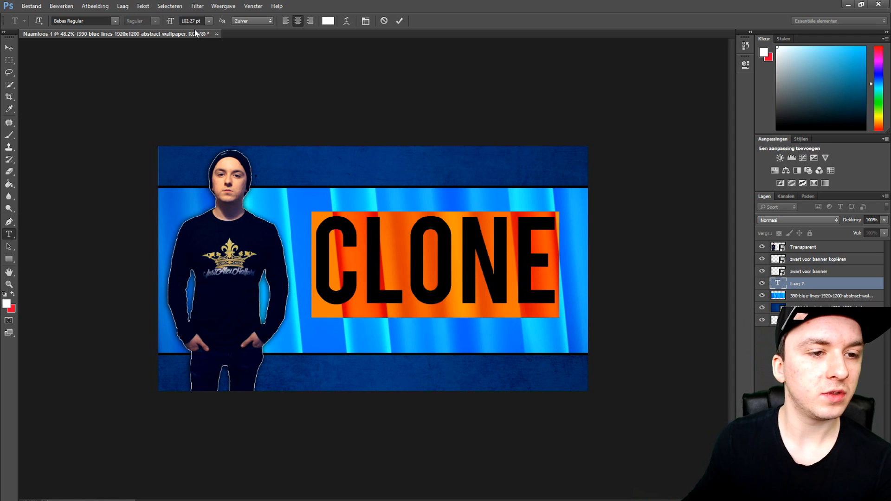
pyautogui.click(208, 21)
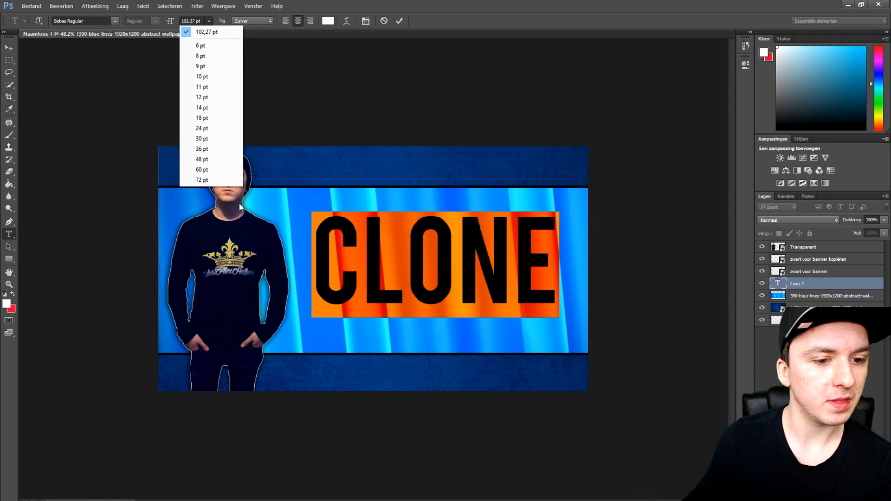
pyautogui.click(209, 180)
pyautogui.moveTo(458, 256); pyautogui.dragTo(459, 260)
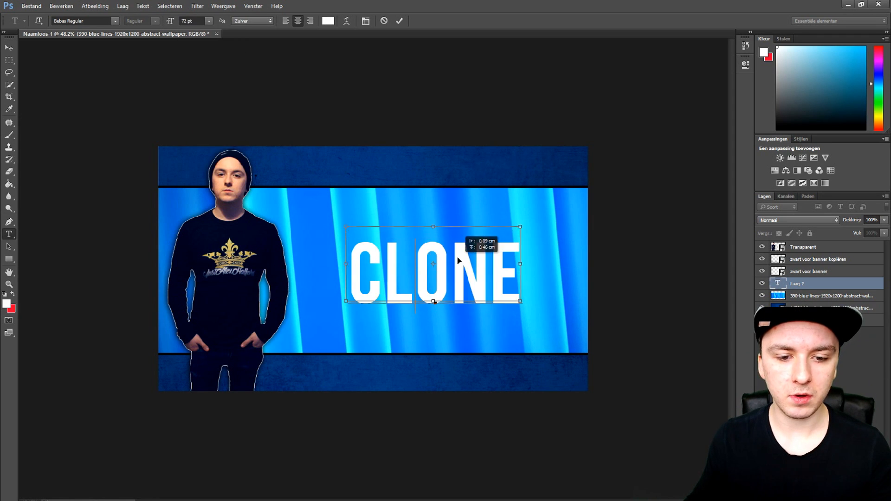
pyautogui.click(398, 24)
pyautogui.moveTo(435, 236); pyautogui.dragTo(438, 227)
# Apply a gradient overlay to the CLONE text layer using the "Oranje, geel, oranje" preset.
pyautogui.rightClick(781, 287)
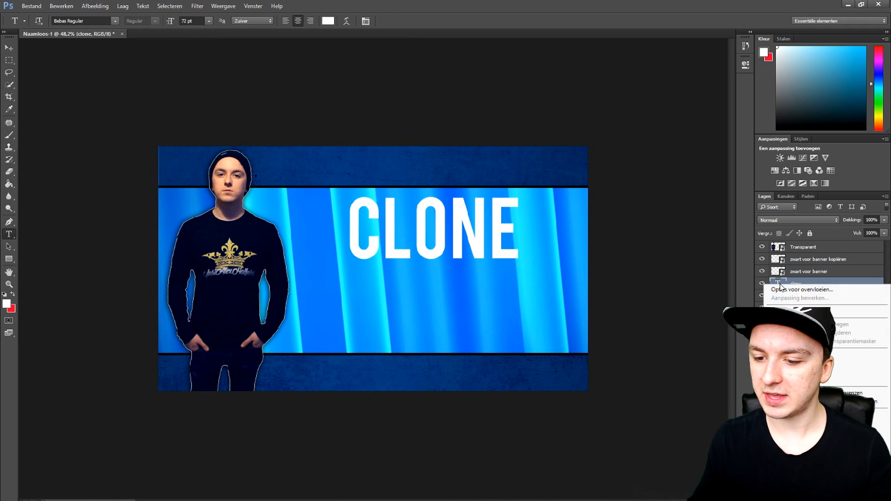
pyautogui.click(784, 290)
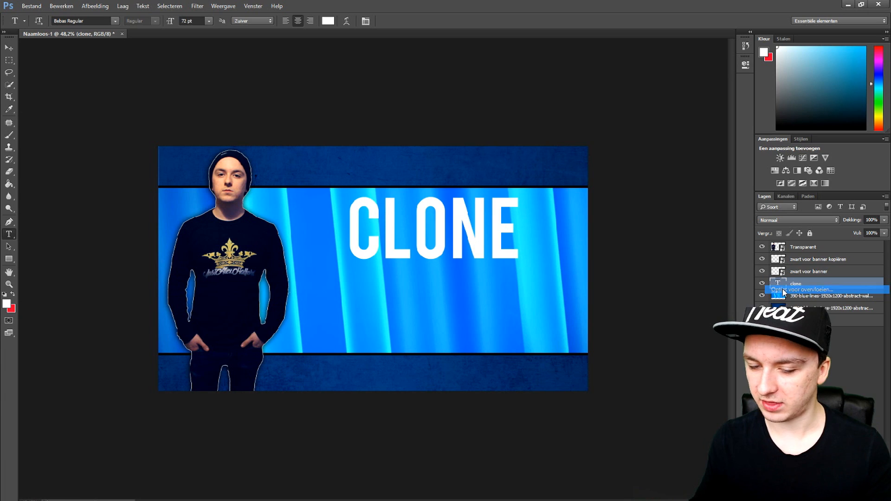
pyautogui.moveTo(535, 85); pyautogui.dragTo(577, 41)
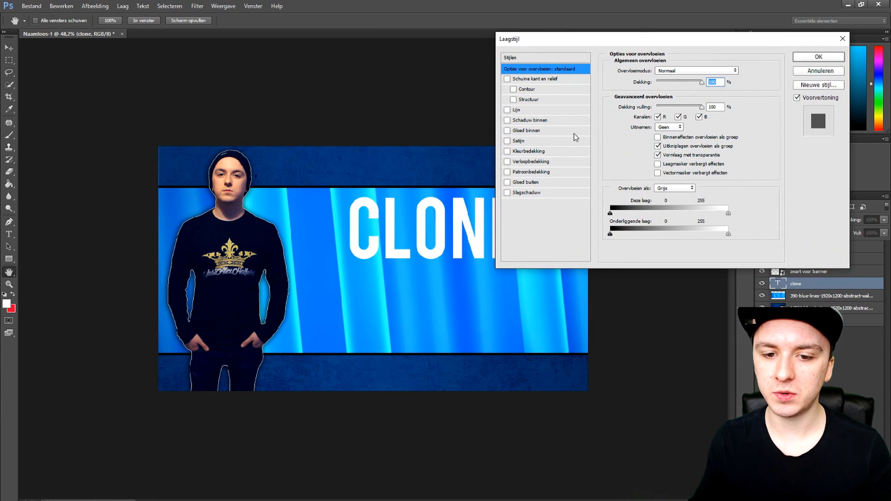
pyautogui.click(530, 162)
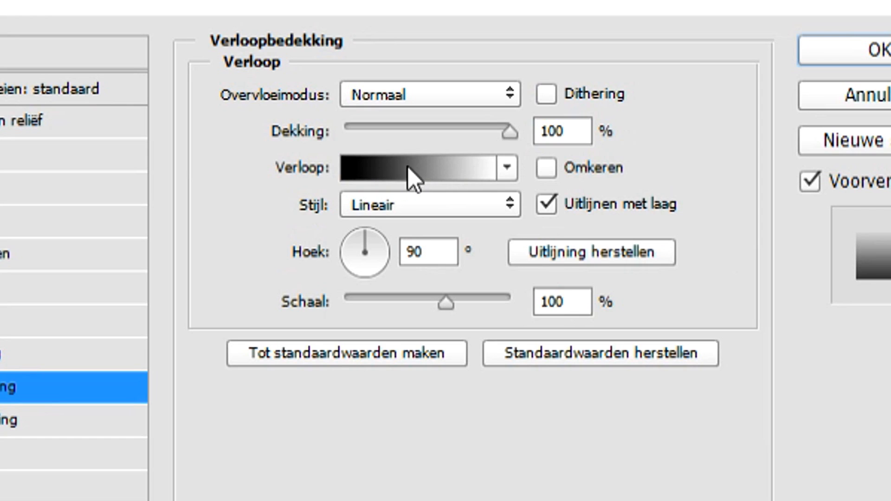
pyautogui.click(425, 135)
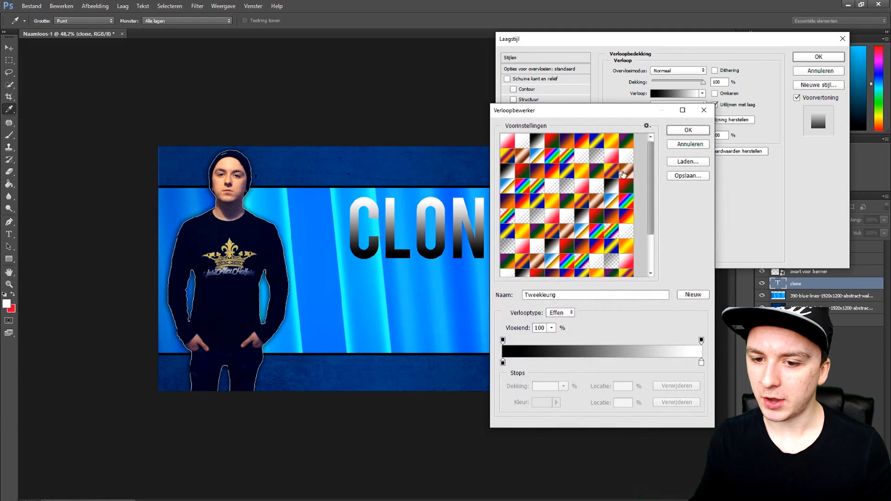
pyautogui.scroll(-2, 623, 174)
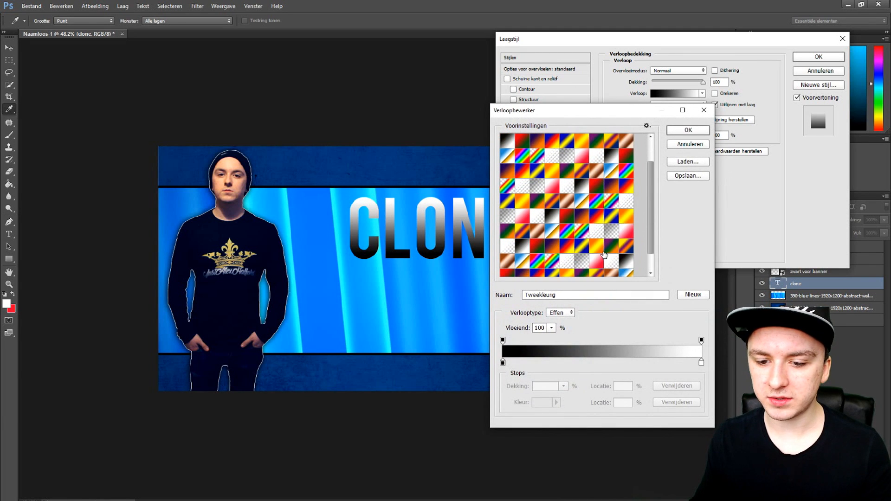
pyautogui.click(598, 249)
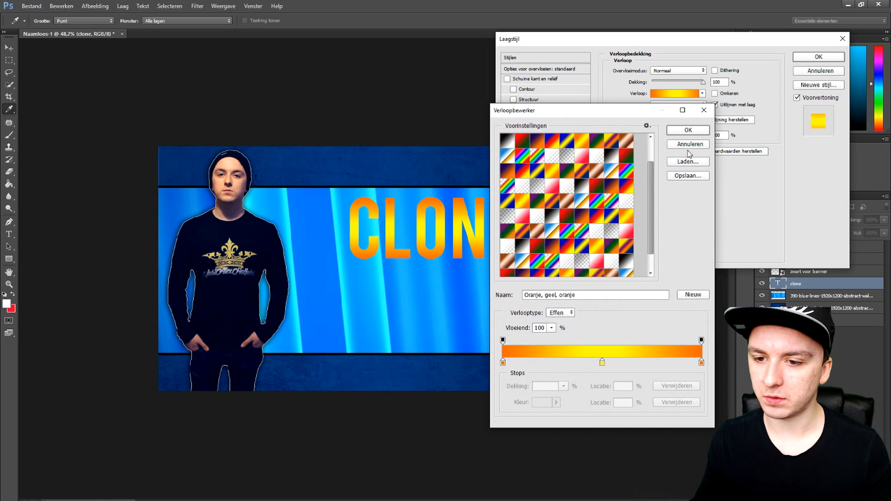
pyautogui.click(689, 130)
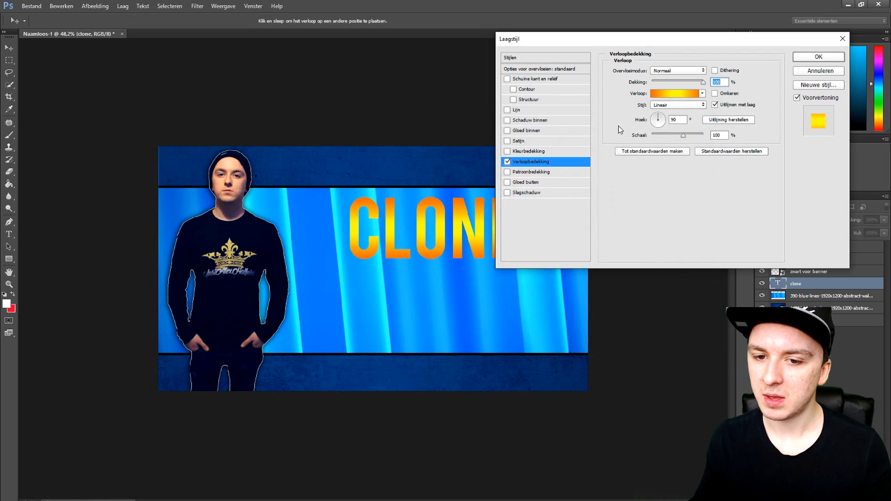
# Add a stroke, drop shadow and outer glow to the CLONE text, and nudge the word slightly to the right.
pyautogui.click(508, 110)
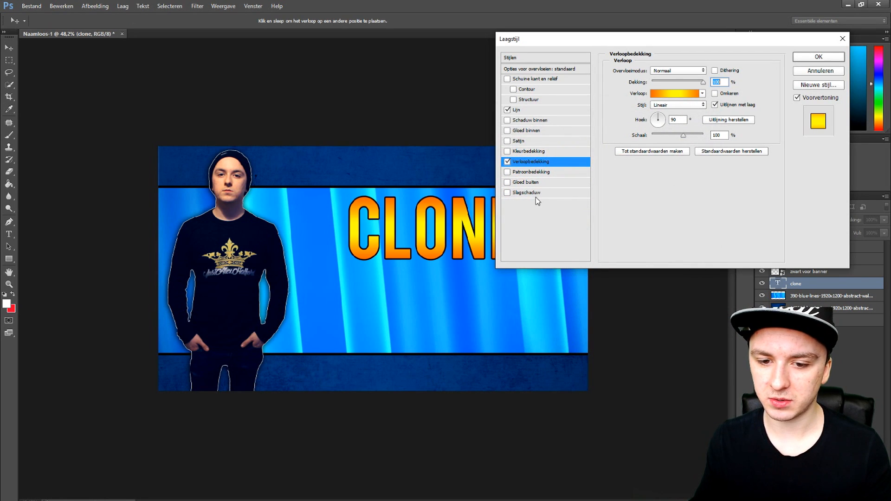
pyautogui.click(507, 193)
pyautogui.click(525, 182)
pyautogui.click(818, 57)
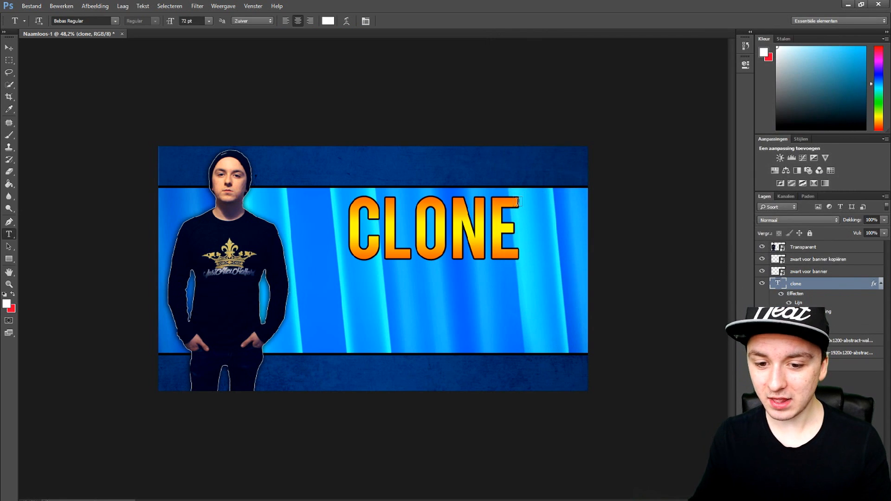
pyautogui.moveTo(489, 215); pyautogui.dragTo(494, 215)
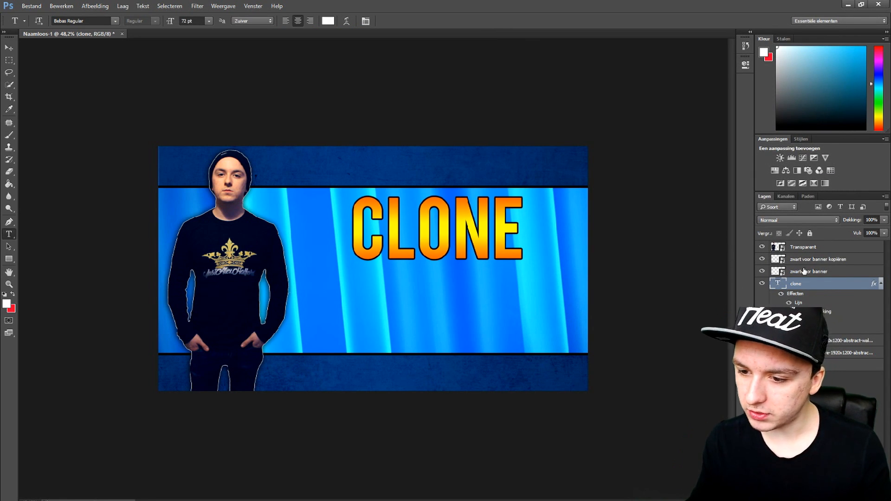
# Duplicate the person cutout layer and place the copy about 1.5 cm left of the original, beneath it in the layer order.
pyautogui.rightClick(807, 252)
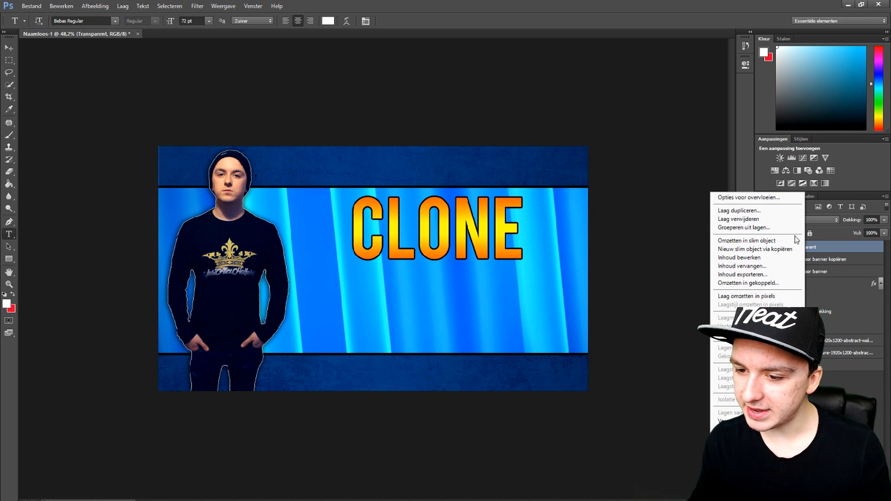
pyautogui.click(774, 213)
pyautogui.press('Return')
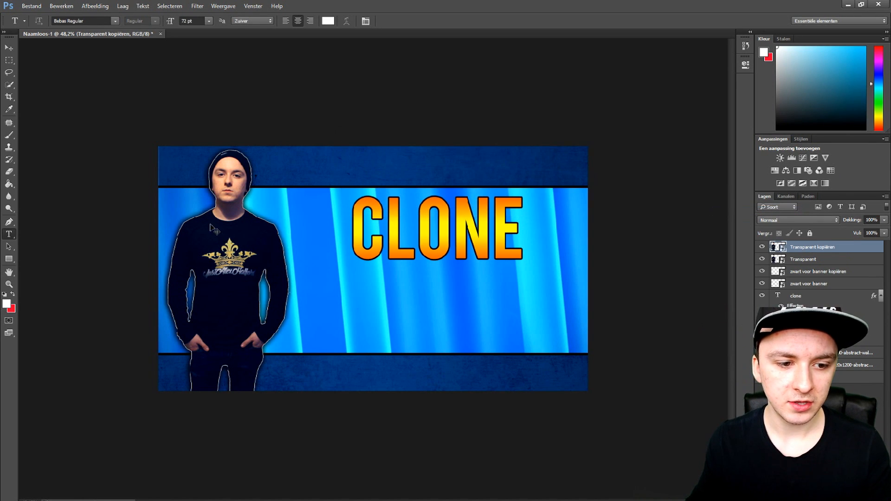
pyautogui.moveTo(211, 229); pyautogui.dragTo(173, 229)
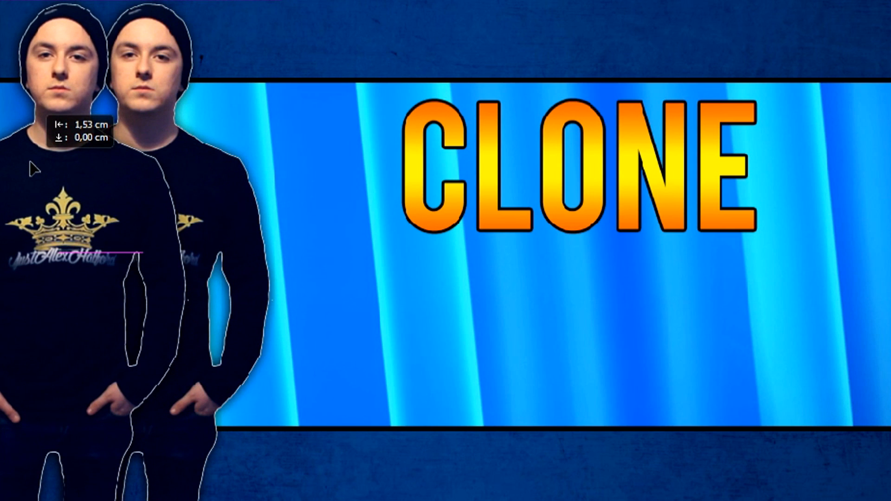
pyautogui.moveTo(32, 169); pyautogui.dragTo(29, 158)
pyautogui.press('t')
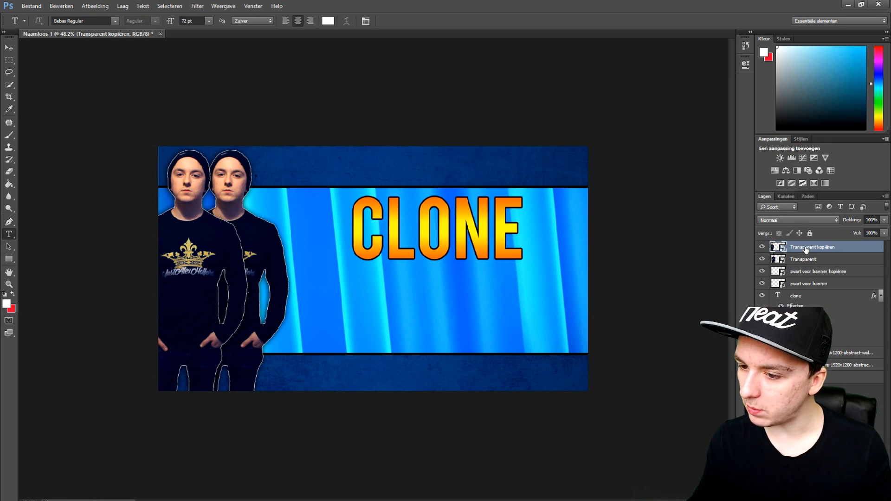
pyautogui.moveTo(807, 249); pyautogui.dragTo(802, 260)
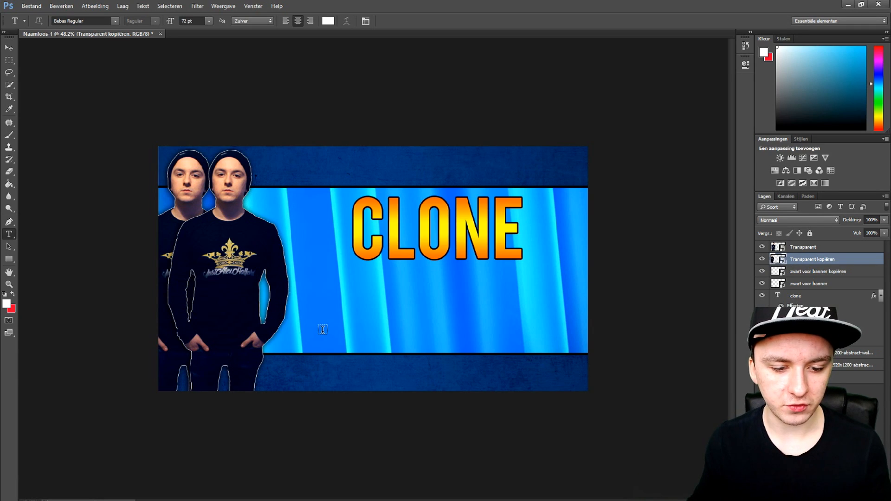
# Add the white text "SONY VEGAS" below CLONE, beside the people, and set its font to Bedzen Regular.
pyautogui.click(323, 330)
pyautogui.write('SONY VEGAS')
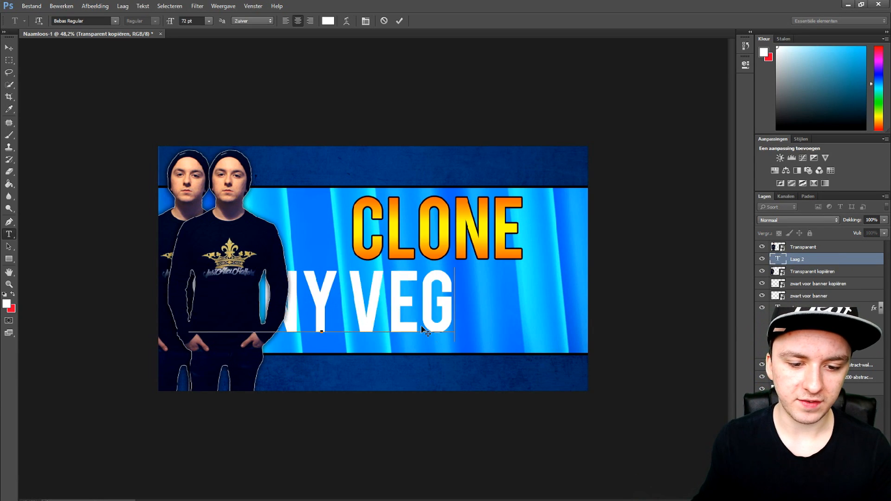
pyautogui.hotkey('ctrl', 'a')
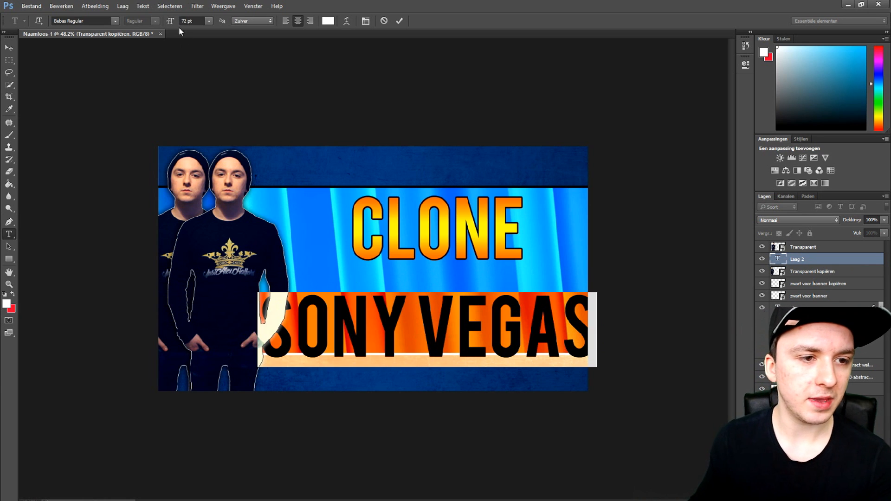
pyautogui.click(96, 21)
pyautogui.press('Down')
pyautogui.press('Down')
pyautogui.press('Down')
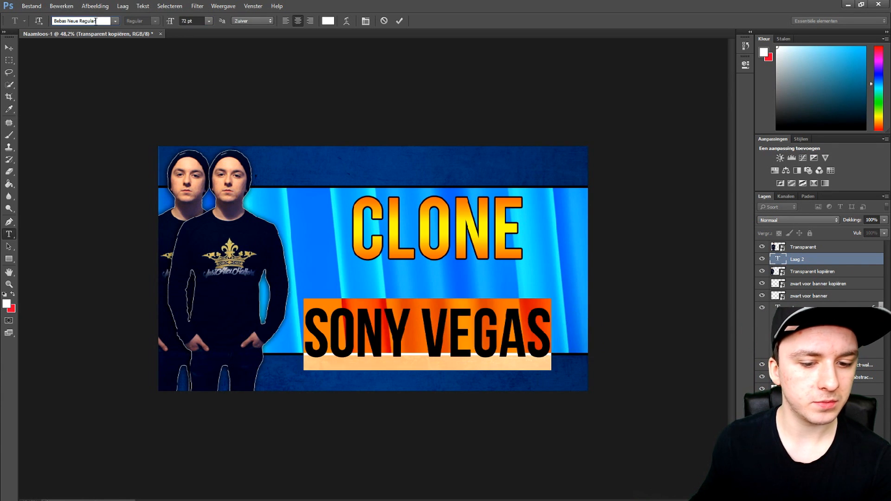
pyautogui.click(403, 350)
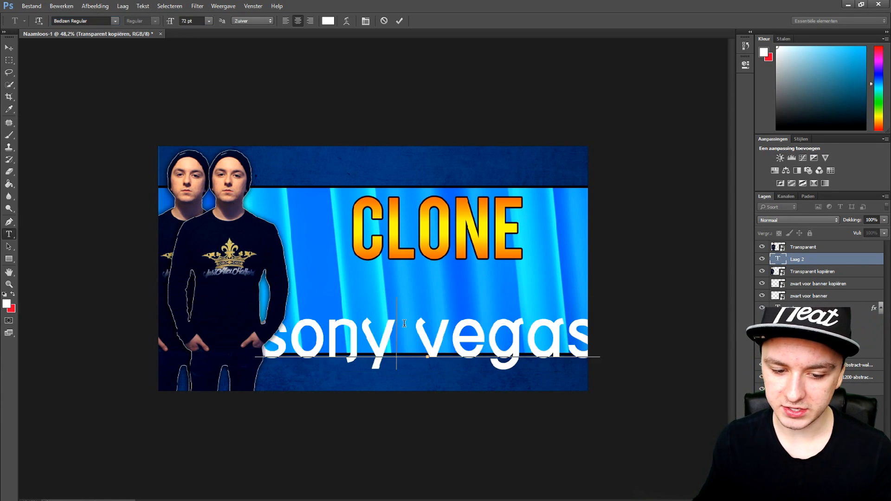
# Re-enter the lower text in capitals as "SONY VEGAS" at 50 pt and position it just above the lower black line.
pyautogui.hotkey('ctrl', 'a')
pyautogui.write('SONY VEGA')
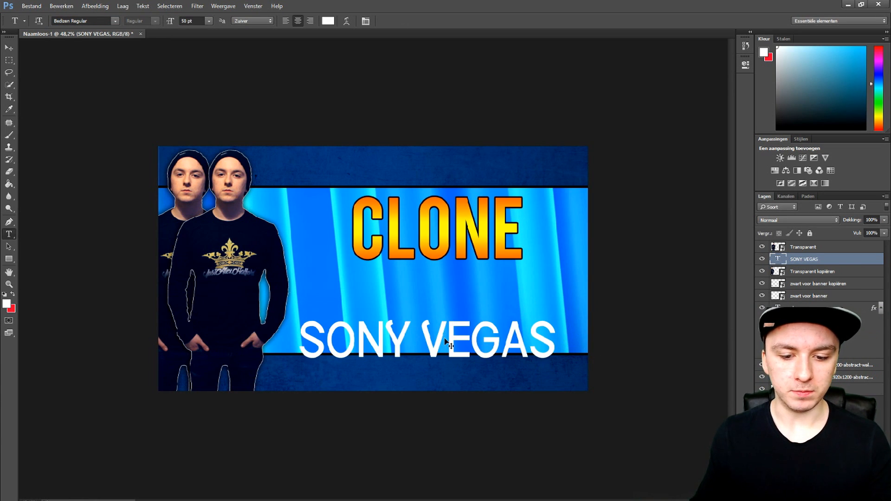
pyautogui.moveTo(445, 340)
pyautogui.mouseDown()
pyautogui.moveTo(447, 323)
pyautogui.moveTo(450, 331)
pyautogui.mouseUp()
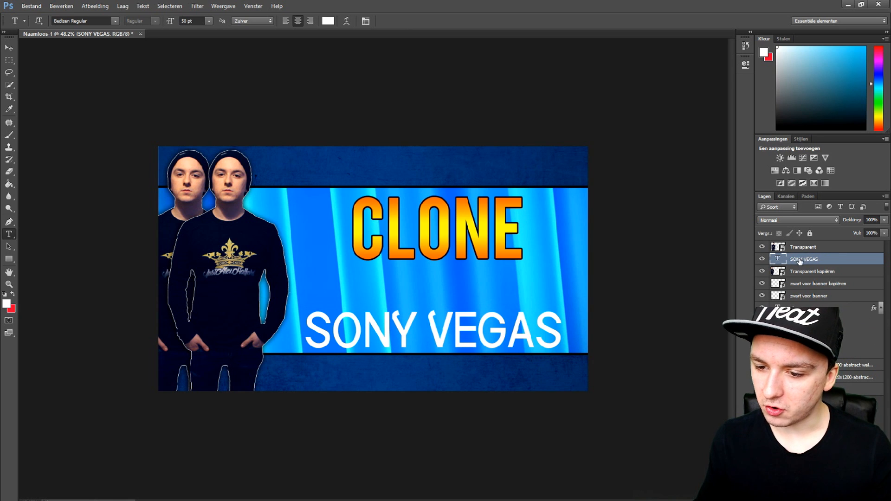
# Add a stroke, outer glow and drop shadow to the SONY VEGAS text layer.
pyautogui.rightClick(800, 261)
pyautogui.click(818, 168)
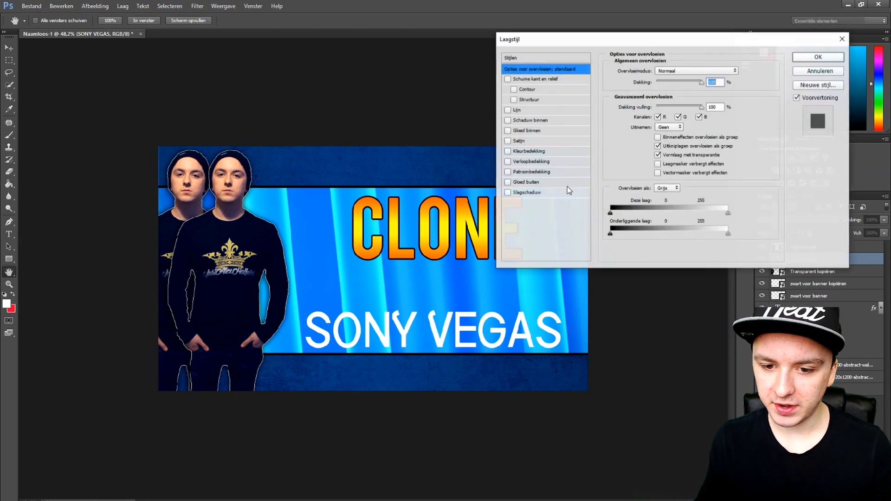
pyautogui.click(535, 111)
pyautogui.click(531, 182)
pyautogui.click(536, 192)
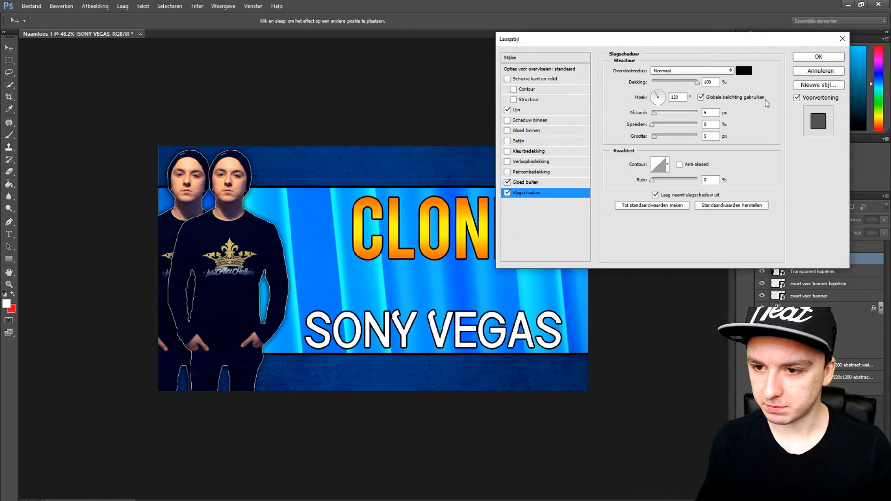
pyautogui.click(819, 56)
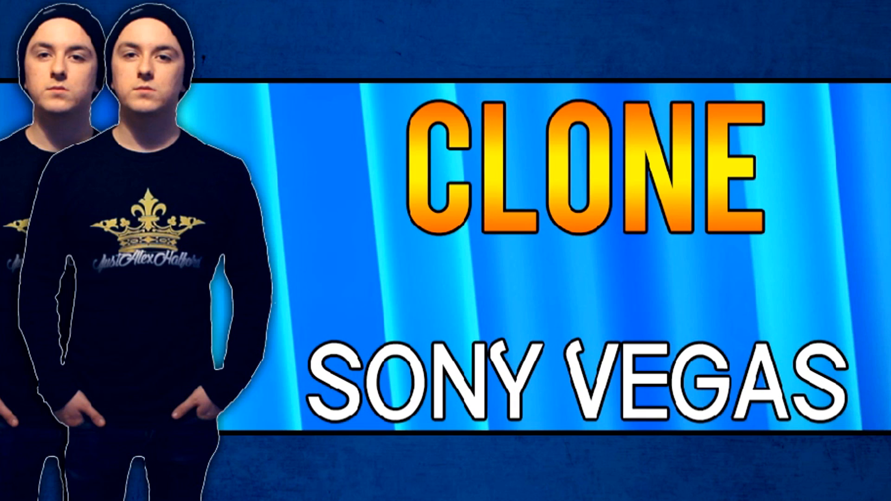